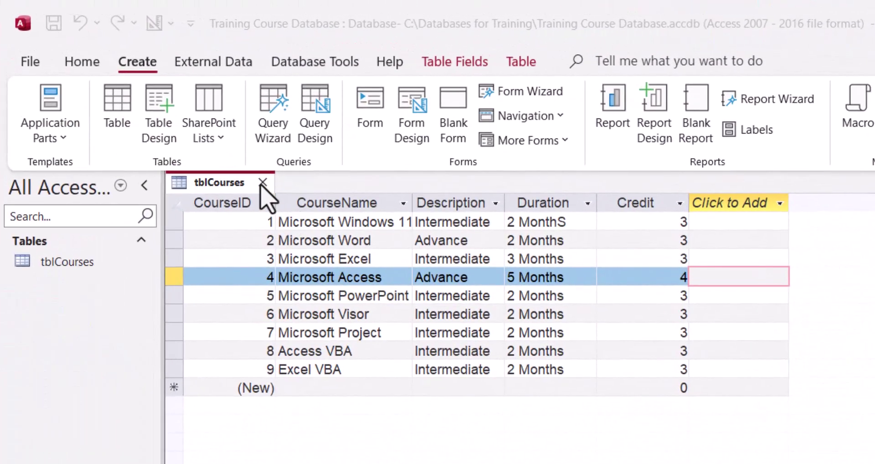
Close the tblCourses table and keep its layout changes
{"action": "left_click", "coordinate": [257, 178]}
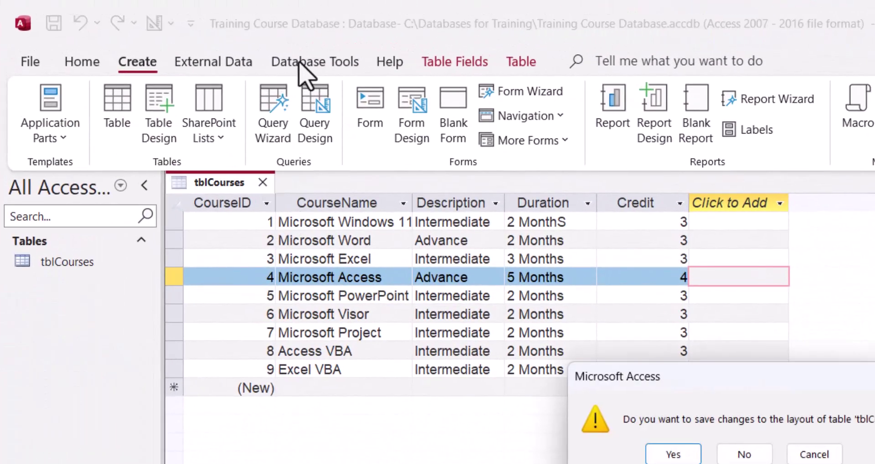
{"action": "left_click", "coordinate": [673, 455]}
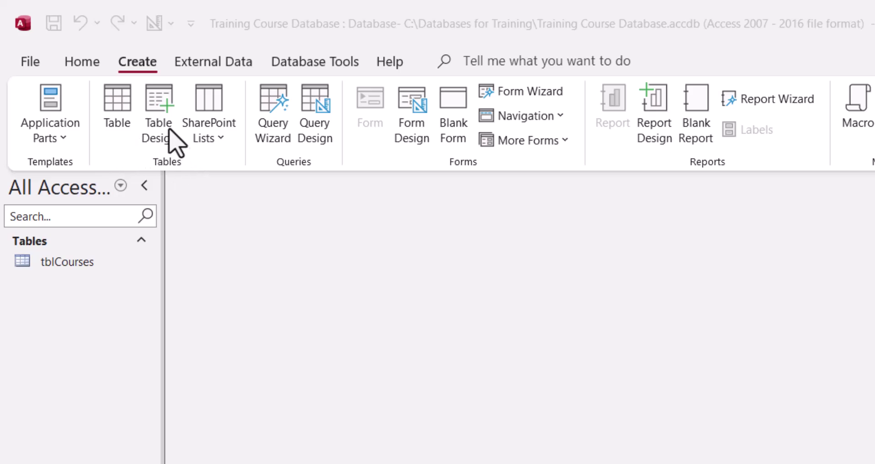
Start a new table design with an AutoNumber InstructorID field described as the primary key/unique identifier
{"action": "left_click", "coordinate": [155, 109]}
{"action": "left_click", "coordinate": [155, 98]}
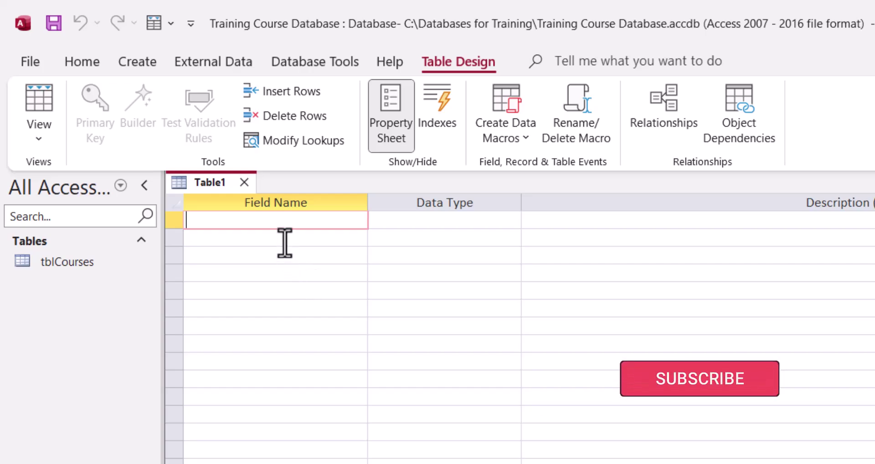
{"action": "type", "text": "InstructorID"}
{"action": "key", "text": "Tab"}
{"action": "type", "text": "a"}
{"action": "key", "text": "Tab"}
{"action": "type", "text": "Pr"}
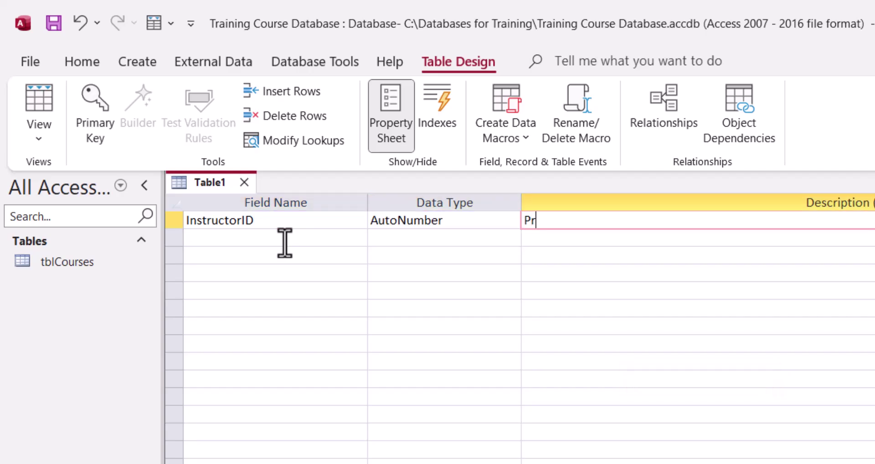
{"action": "type", "text": "imary Key, Uniqu"}
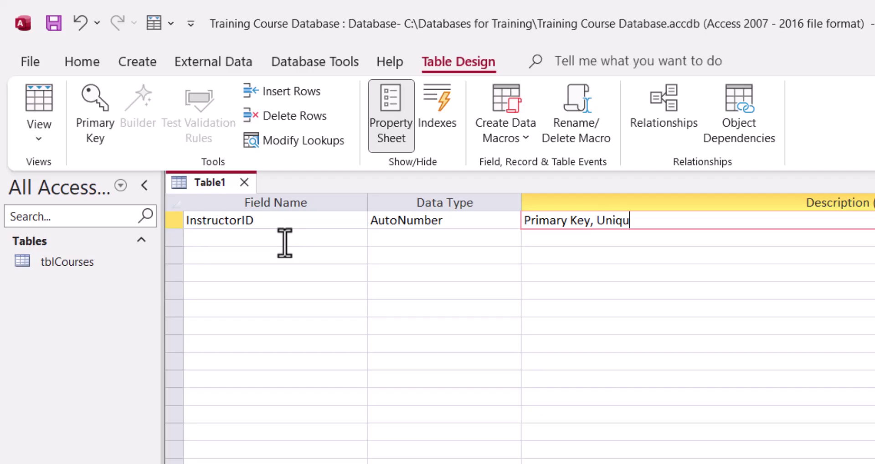
{"action": "type", "text": "e identifier"}
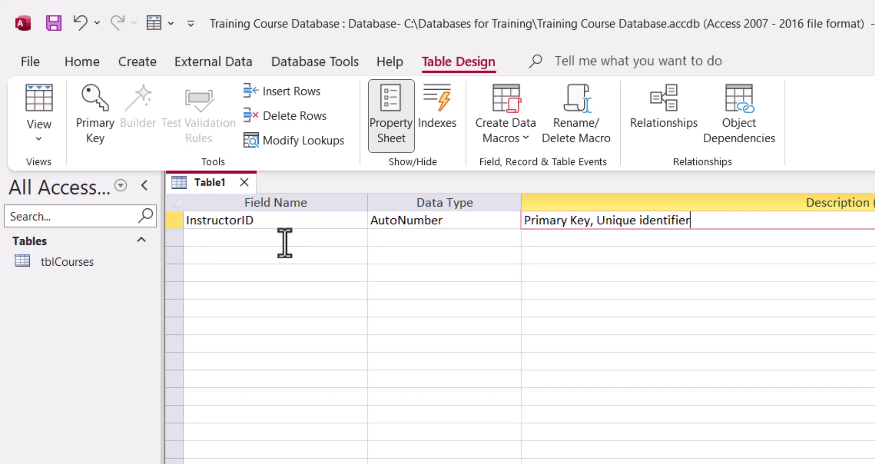
{"action": "key", "text": "Return"}
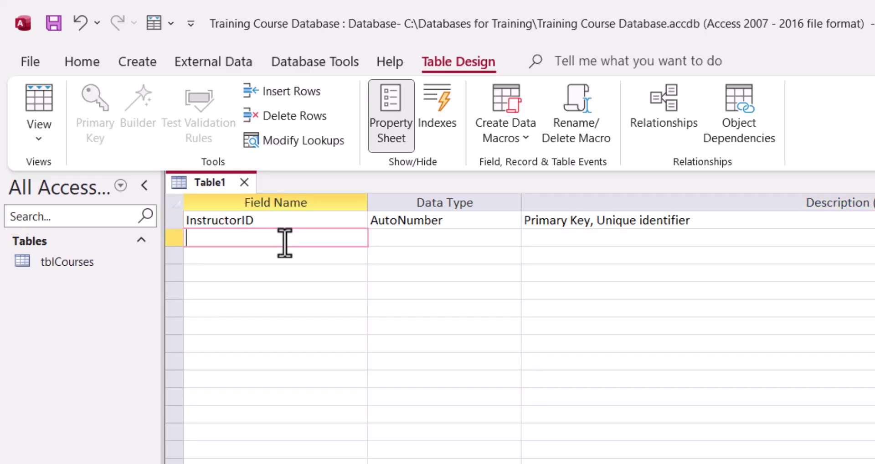
Add Short Text fields FirstName ('First name of instructor') and Last Name ('Last Name of Instructor')
{"action": "type", "text": "FirstName"}
{"action": "key", "text": "Return"}
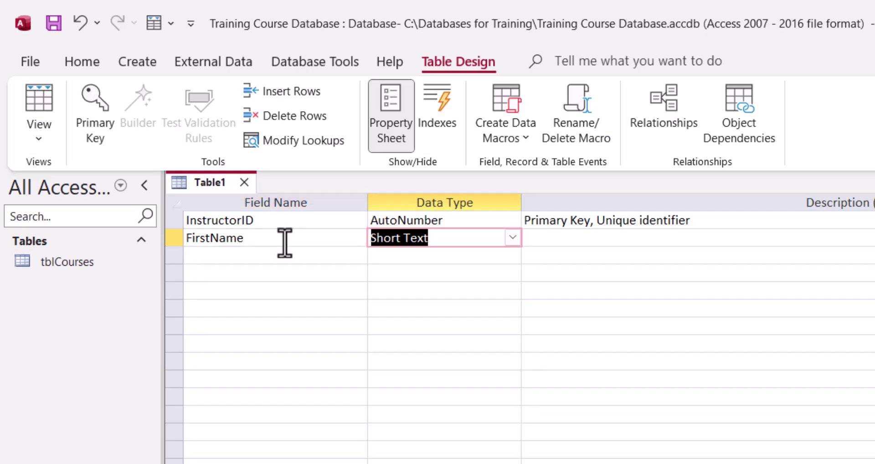
{"action": "key", "text": "Return"}
{"action": "type", "text": "First"}
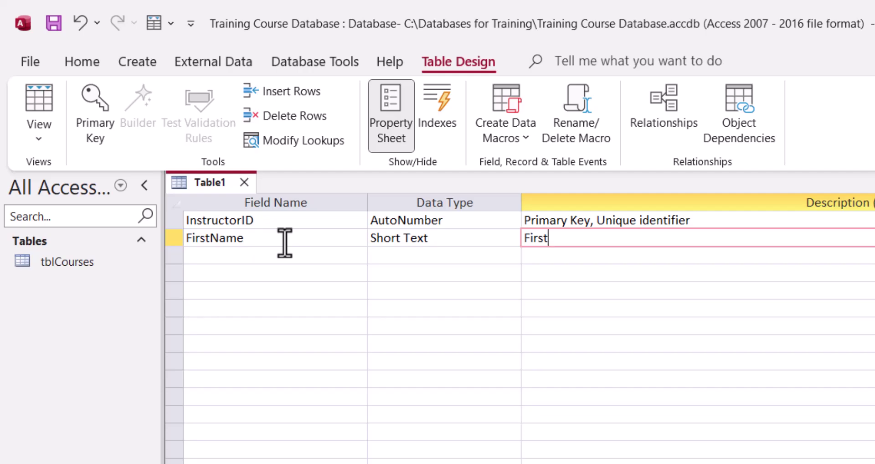
{"action": "type", "text": " name of instructor"}
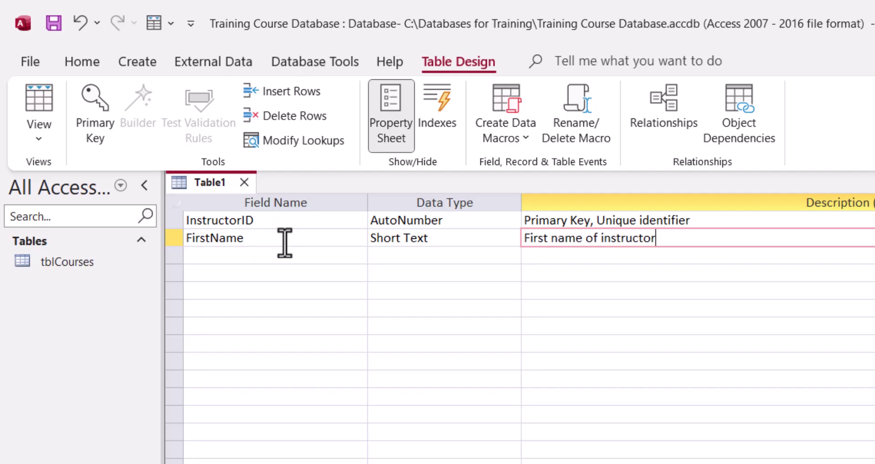
{"action": "key", "text": "Return"}
{"action": "type", "text": "La"}
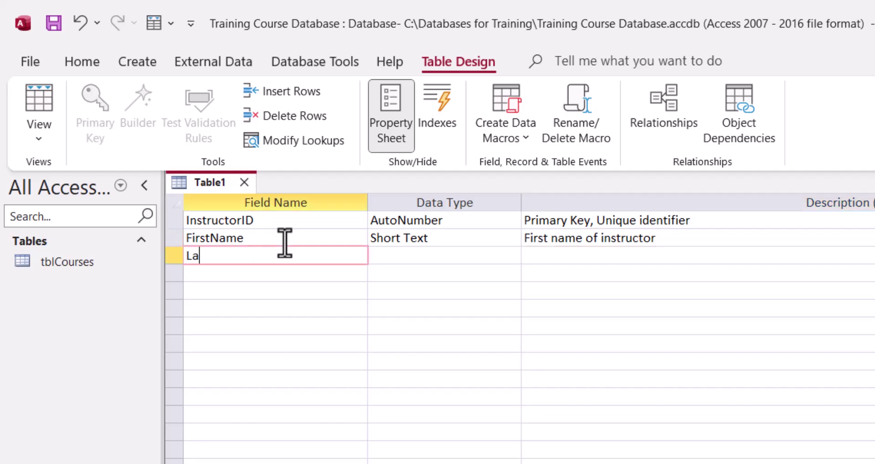
{"action": "type", "text": "st Name"}
{"action": "key", "text": "Return"}
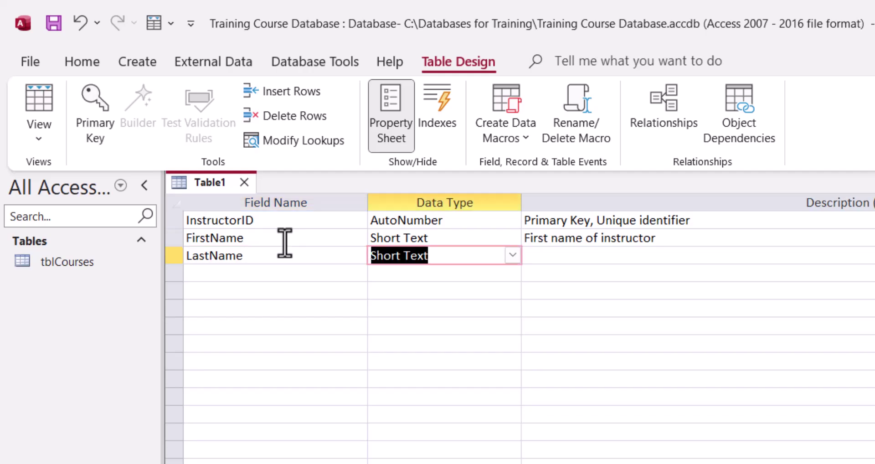
{"action": "key", "text": "Return"}
{"action": "type", "text": "Last"}
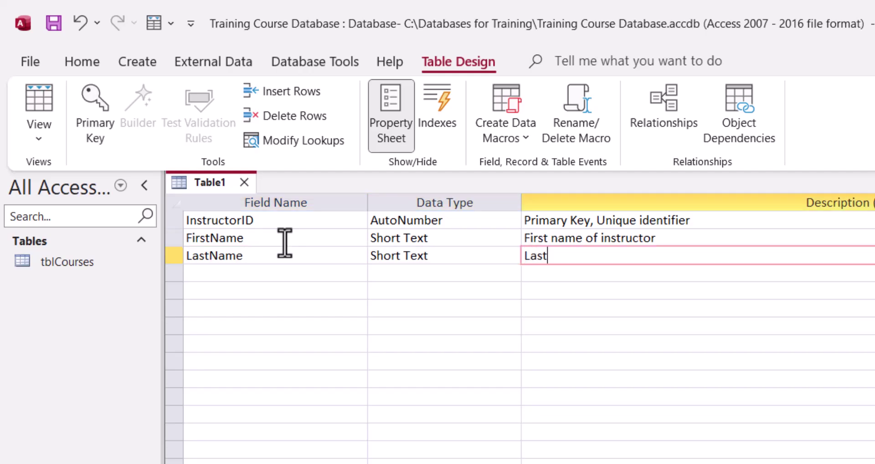
{"action": "type", "text": " Name of Instructor"}
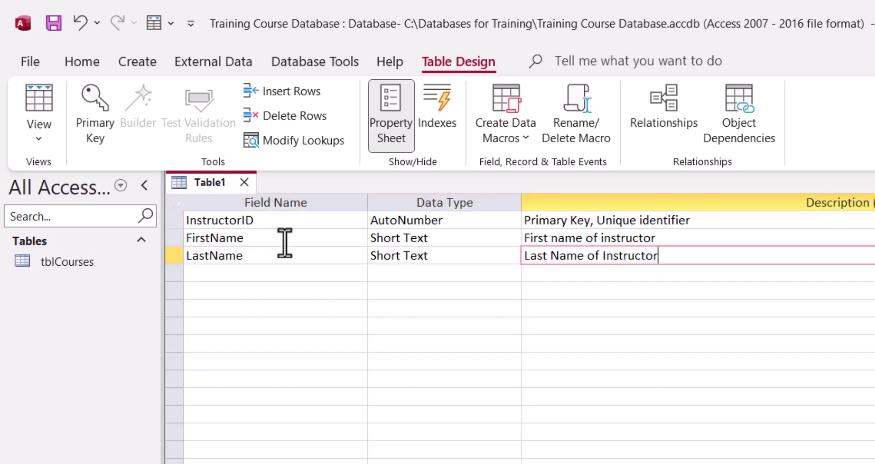
{"action": "key", "text": "Return"}
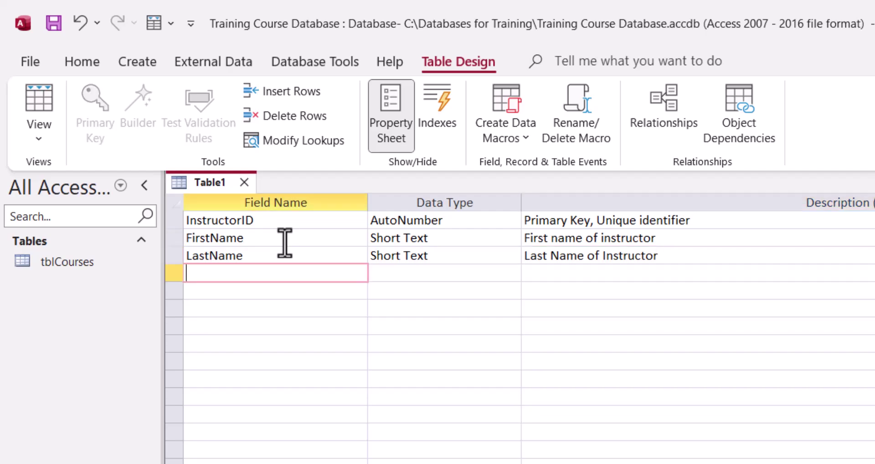
Add Short Text fields Email ('Email address of instructor') and Phone ('Phone number of instructor')
{"action": "type", "text": "Emai"}
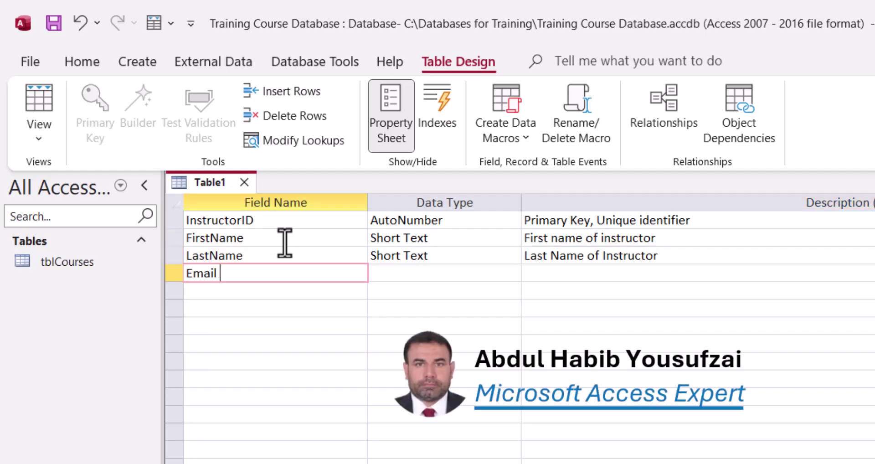
{"action": "type", "text": "l"}
{"action": "key", "text": "Return"}
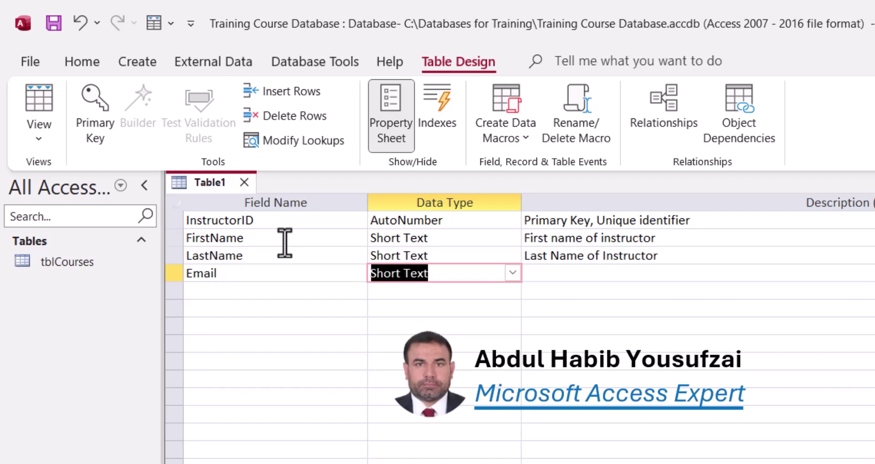
{"action": "key", "text": "Return"}
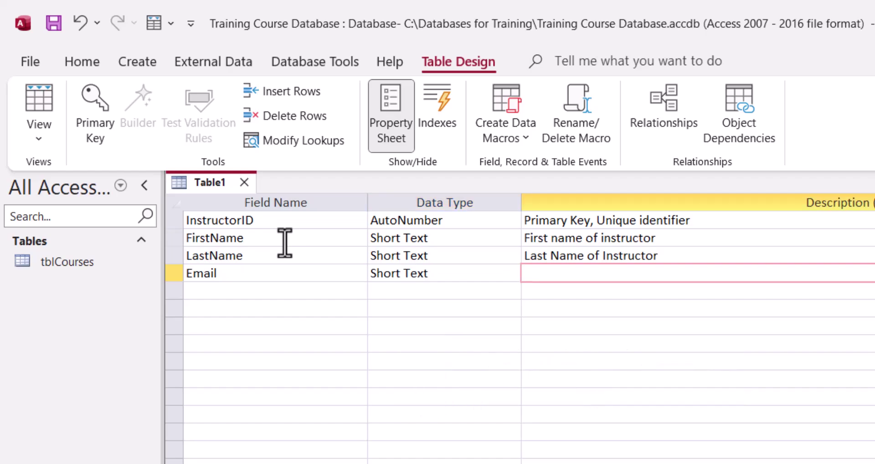
{"action": "type", "text": "Email address of instructor"}
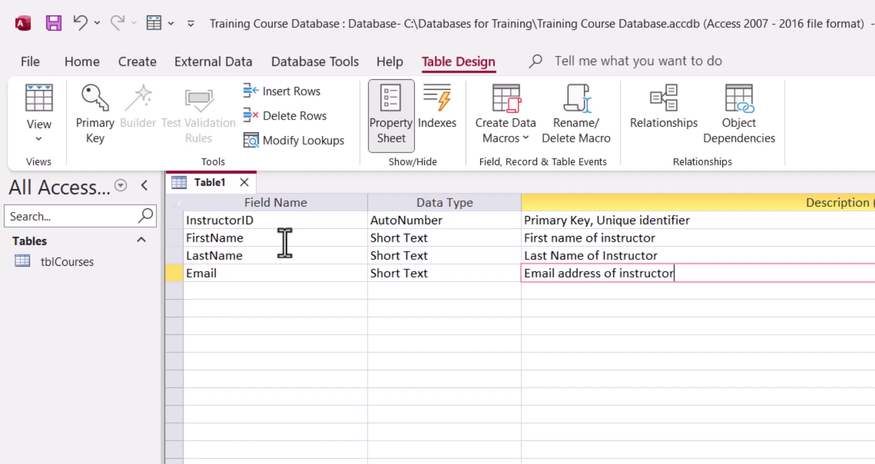
{"action": "key", "text": "Return"}
{"action": "type", "text": "Phone"}
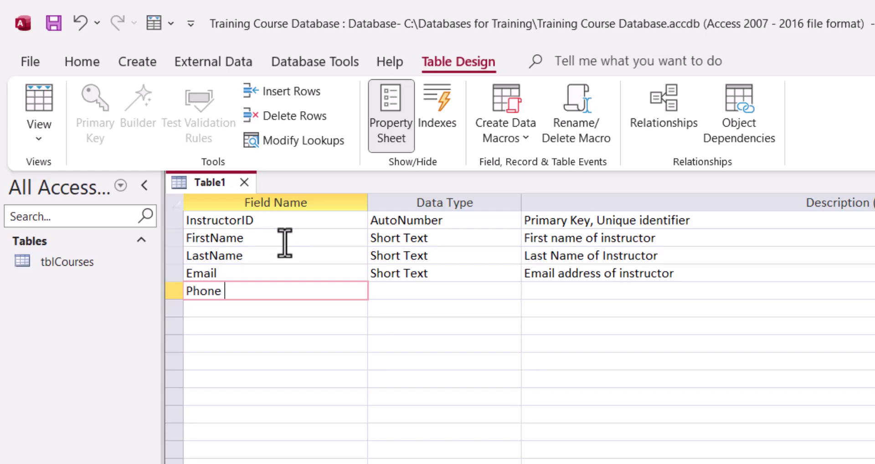
{"action": "key", "text": "Return"}
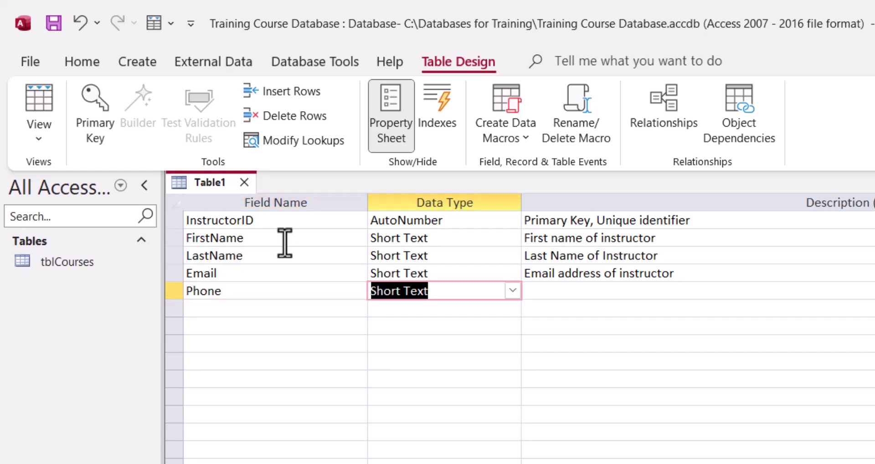
{"action": "key", "text": "Return"}
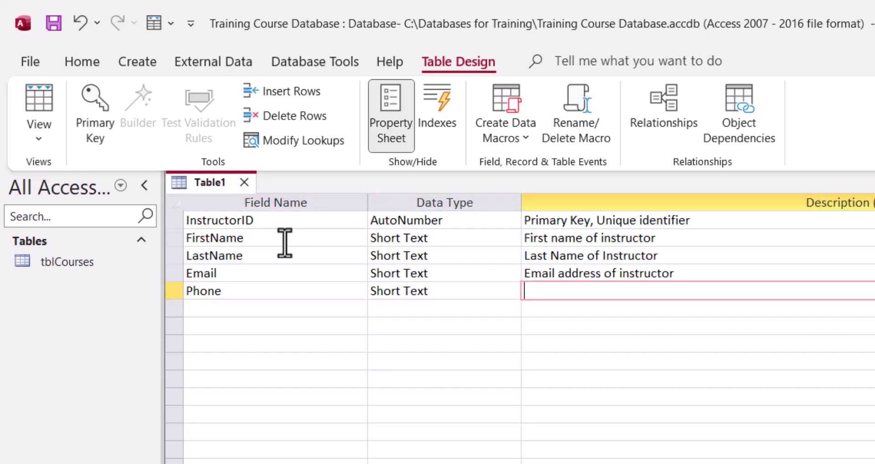
{"action": "type", "text": "Phone nu"}
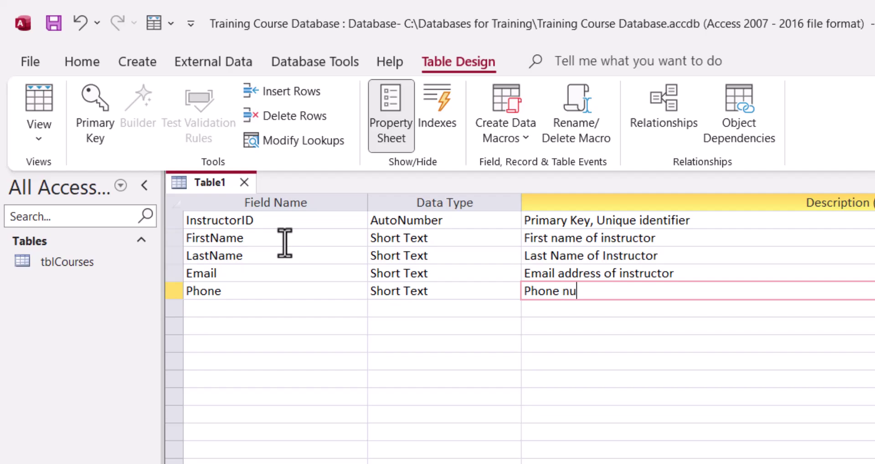
{"action": "type", "text": "mber o "}
{"action": "type", "text": "f instructor"}
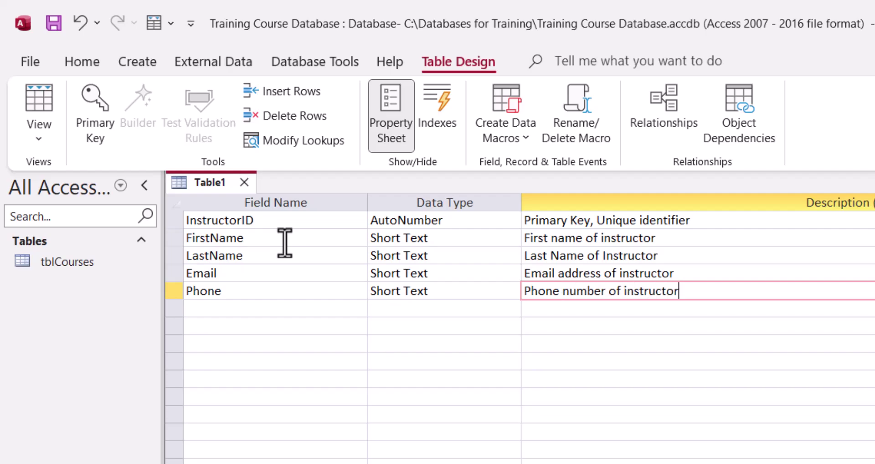
{"action": "key", "text": "Return"}
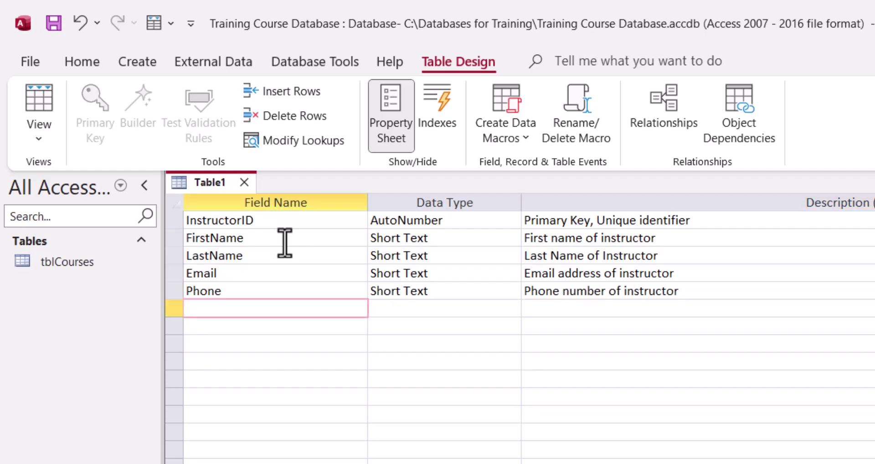
Add a Short Text field Specialization described as 'Area of expertise'
{"action": "type", "text": "Specialization"}
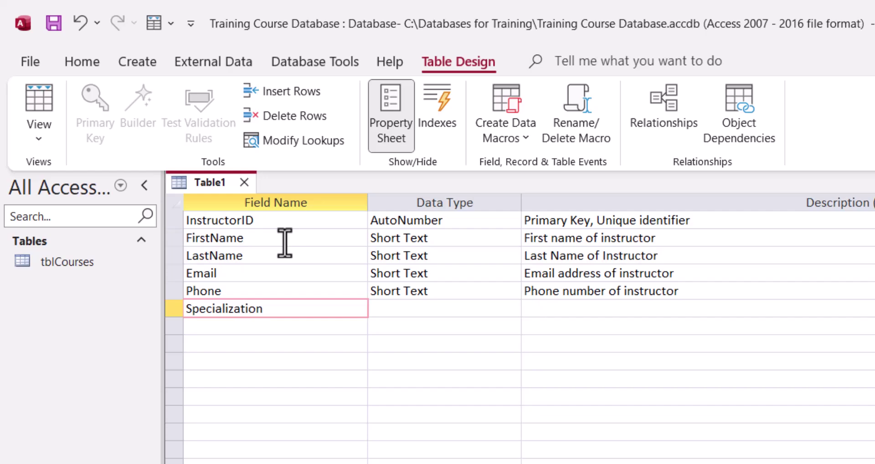
{"action": "key", "text": "BackSpace"}
{"action": "key", "text": "BackSpace"}
{"action": "key", "text": "BackSpace"}
{"action": "key", "text": "BackSpace"}
{"action": "key", "text": "BackSpace"}
{"action": "key", "text": "BackSpace"}
{"action": "key", "text": "BackSpace"}
{"action": "key", "text": "BackSpace"}
{"action": "key", "text": "BackSpace"}
{"action": "key", "text": "BackSpace"}
{"action": "key", "text": "BackSpace"}
{"action": "key", "text": "BackSpace"}
{"action": "key", "text": "BackSpace"}
{"action": "key", "text": "BackSpace"}
{"action": "type", "text": "Spe"}
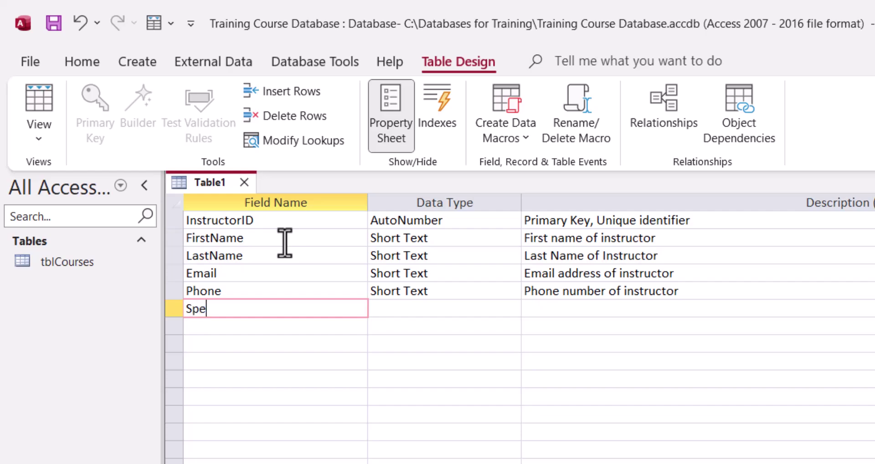
{"action": "type", "text": "cialization"}
{"action": "key", "text": "Tab"}
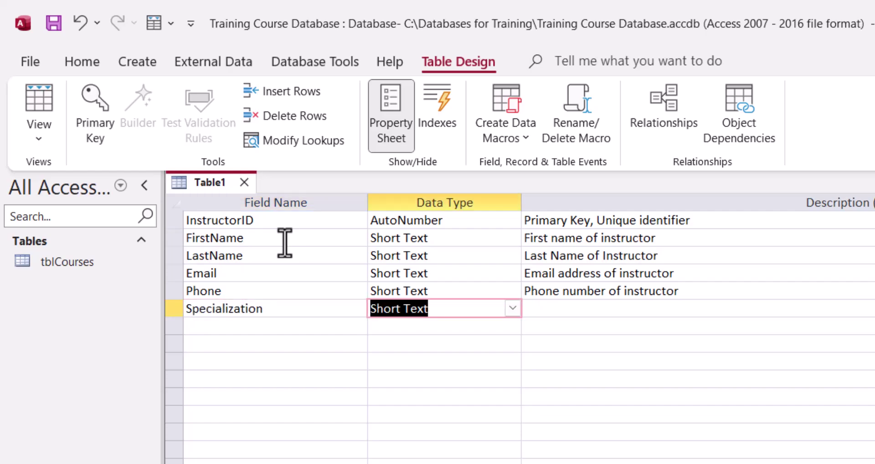
{"action": "key", "text": "Tab"}
{"action": "type", "text": "Are"}
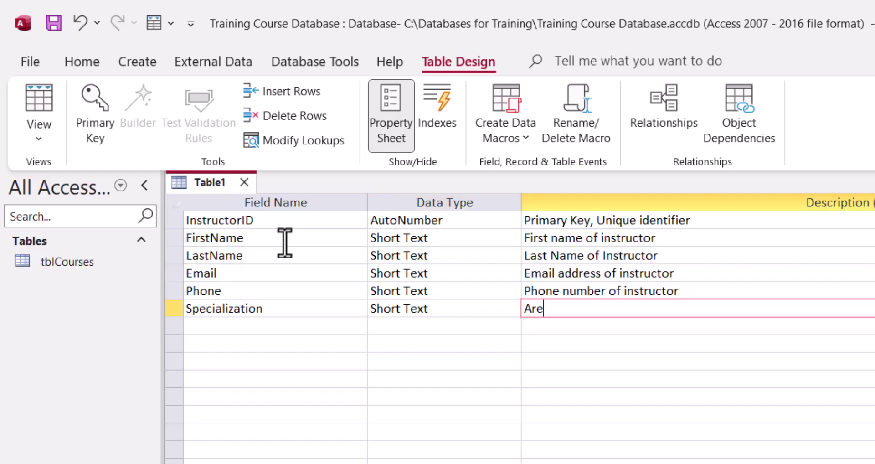
{"action": "type", "text": "a of expertise"}
{"action": "key", "text": "Tab"}
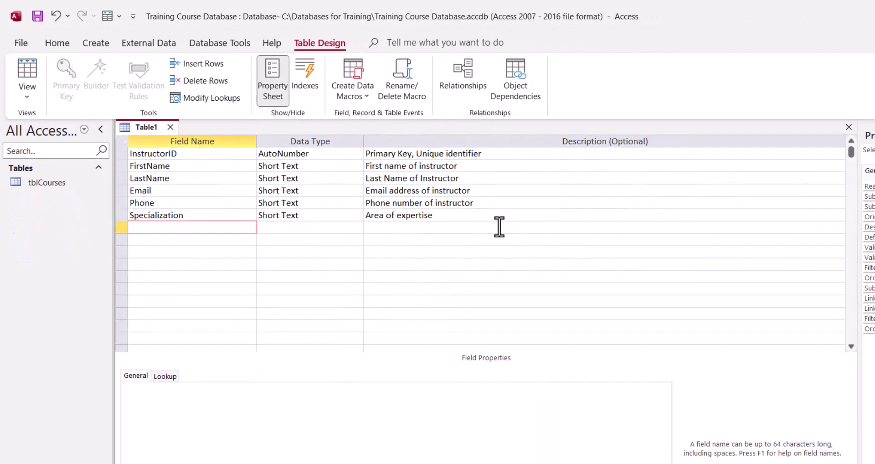
Set InstructorID as the table's primary key
{"action": "left_click", "coordinate": [732, 322]}
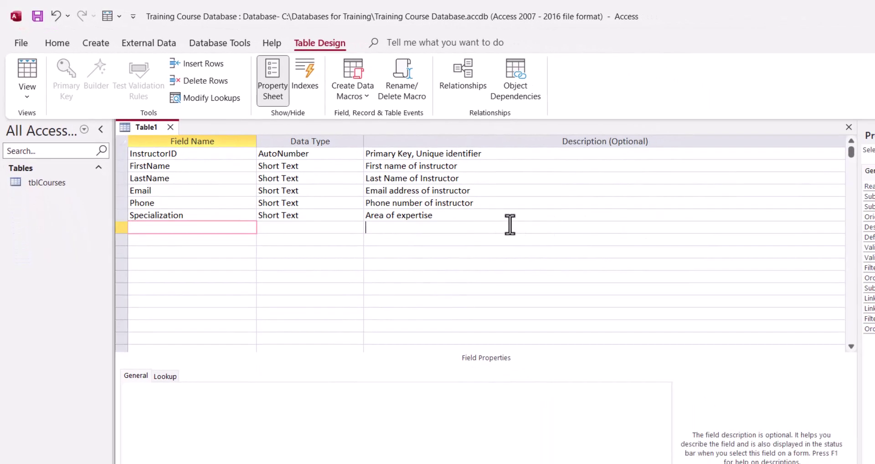
{"action": "left_click", "coordinate": [199, 155]}
{"action": "left_click", "coordinate": [68, 75]}
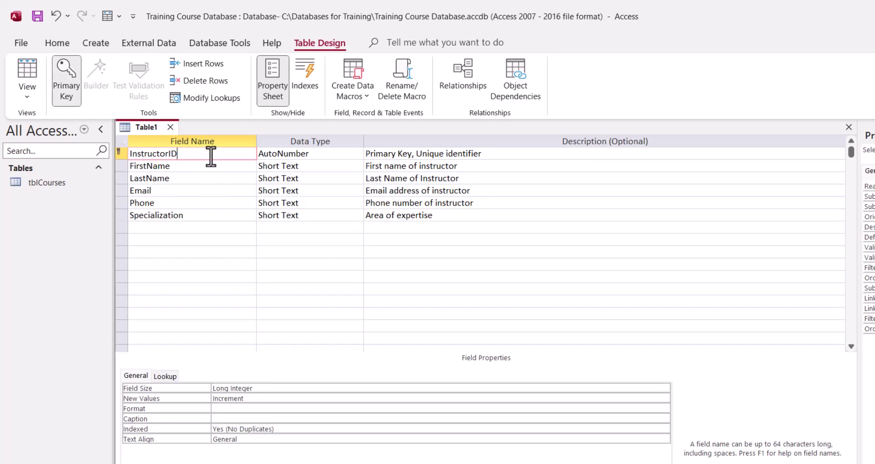
Save the new table as tblInstructor
{"action": "left_click", "coordinate": [35, 19]}
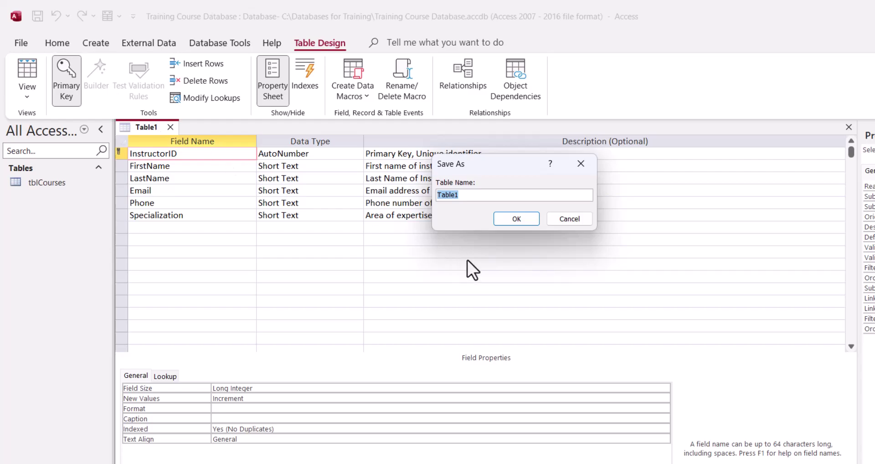
{"action": "type", "text": "tblInstructor"}
{"action": "key", "text": "Return"}
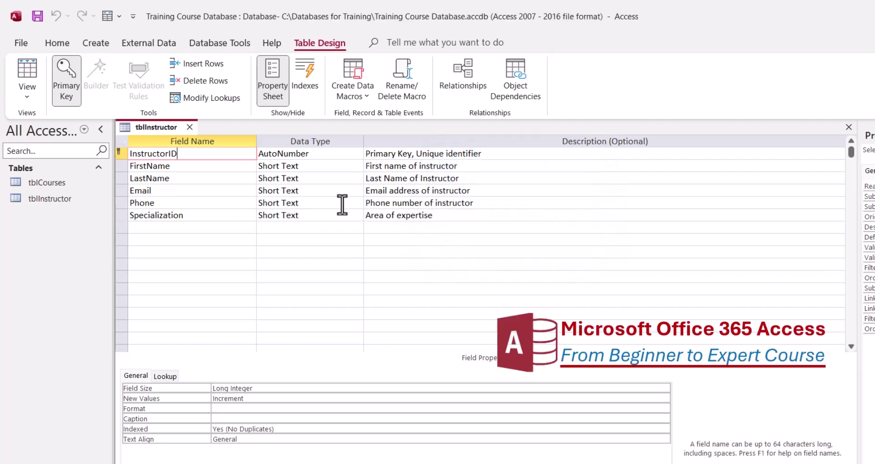
Set the field size of FirstName to 50 and LastName to 40
{"action": "left_click", "coordinate": [294, 167]}
{"action": "left_click", "coordinate": [209, 388]}
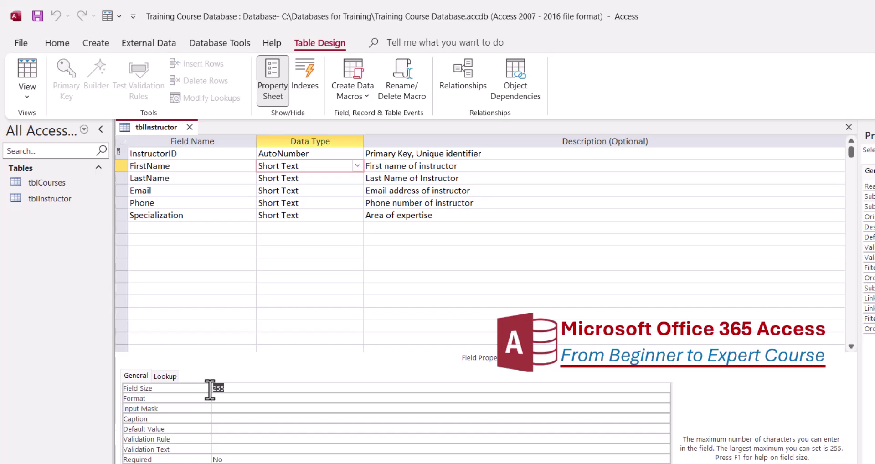
{"action": "type", "text": "50"}
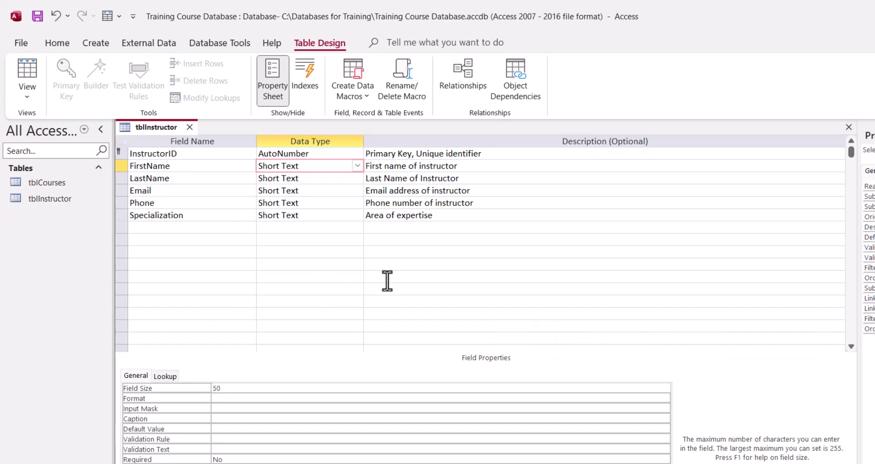
{"action": "left_click", "coordinate": [188, 179]}
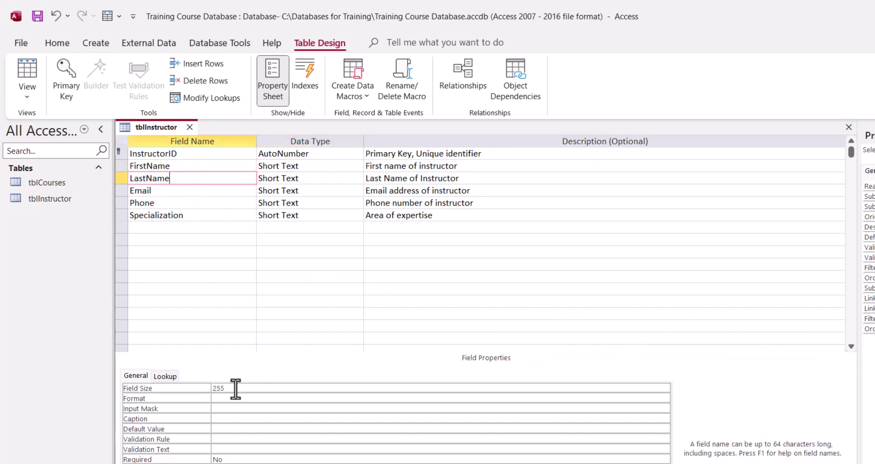
{"action": "left_click", "coordinate": [210, 388]}
{"action": "type", "text": "4"}
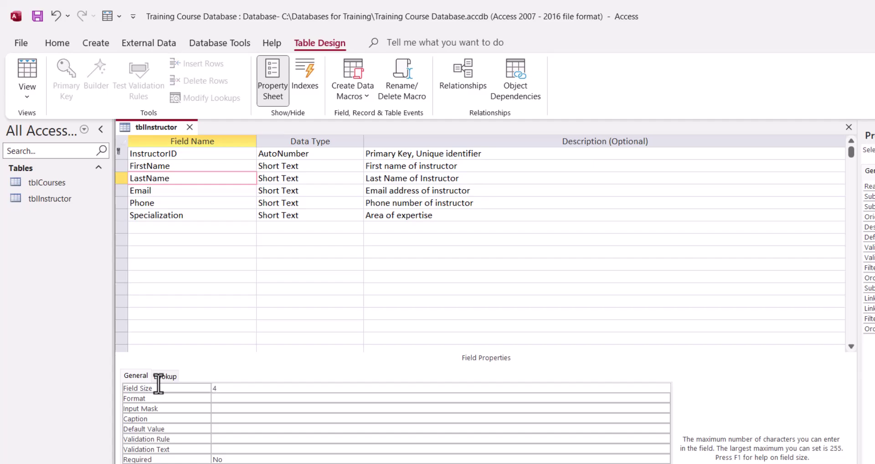
{"action": "type", "text": "0"}
Set the field size of Email to 50 and Phone to 15
{"action": "left_click", "coordinate": [176, 191]}
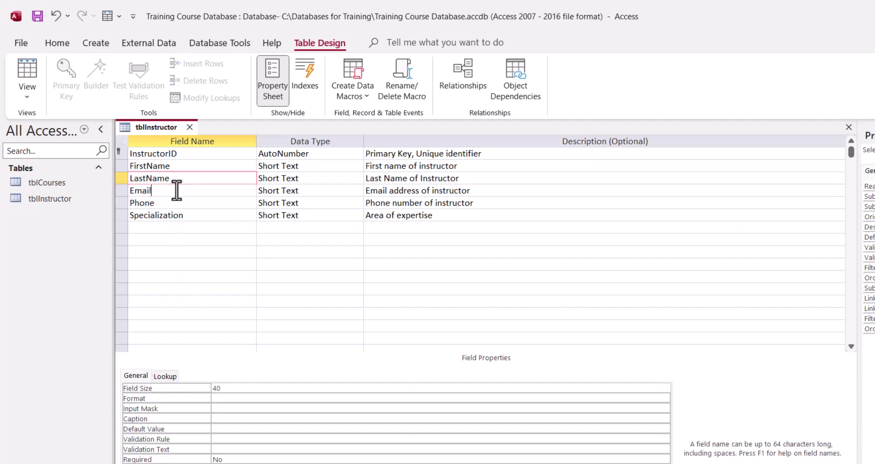
{"action": "left_click", "coordinate": [156, 386]}
{"action": "type", "text": "50"}
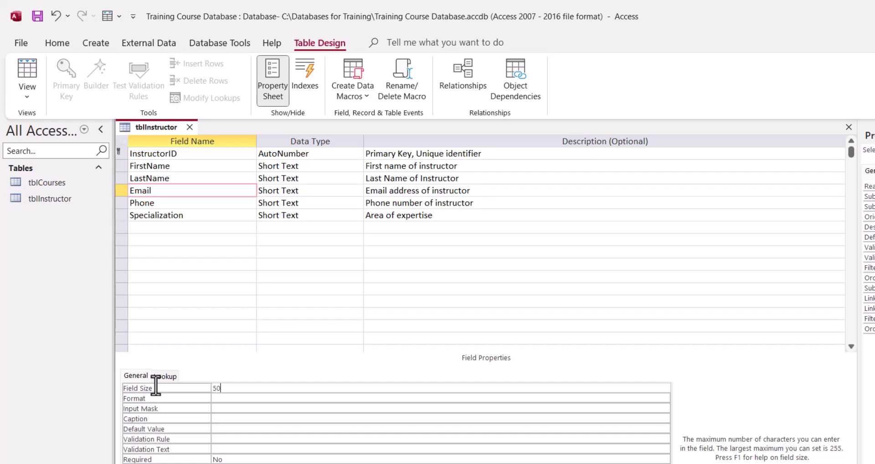
{"action": "left_click", "coordinate": [218, 203]}
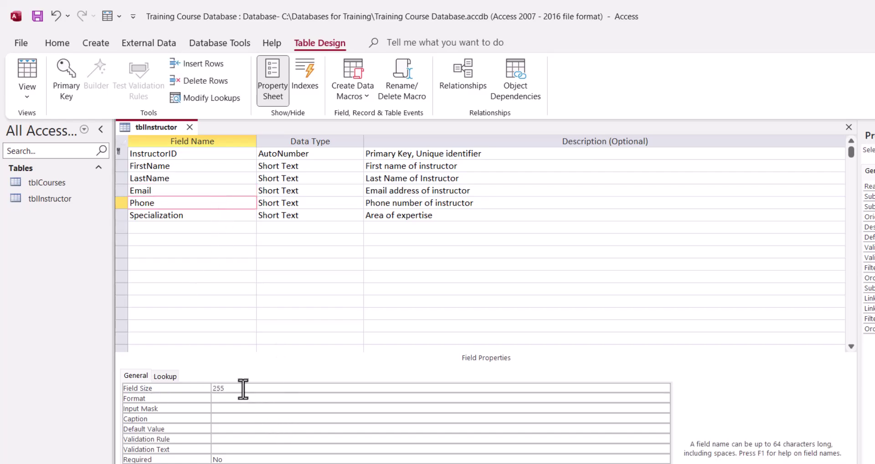
{"action": "left_click", "coordinate": [168, 385]}
{"action": "type", "text": "15"}
{"action": "left_click", "coordinate": [211, 216]}
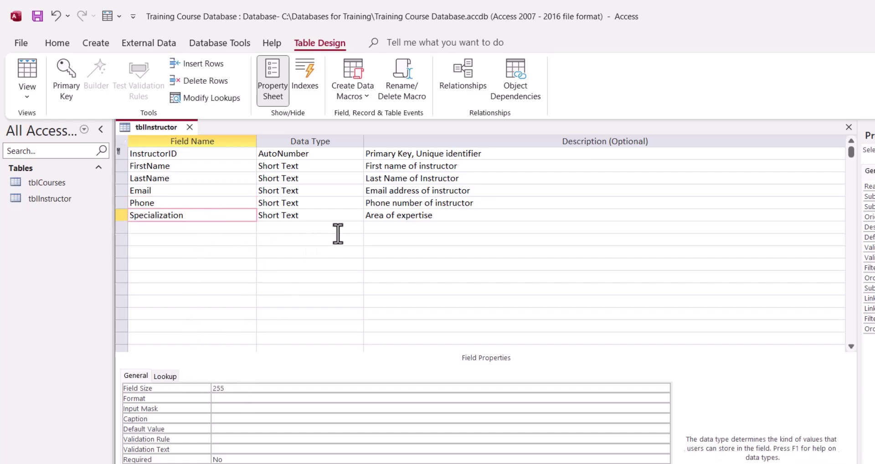
{"action": "key", "text": "Tab"}
{"action": "left_click", "coordinate": [192, 151]}
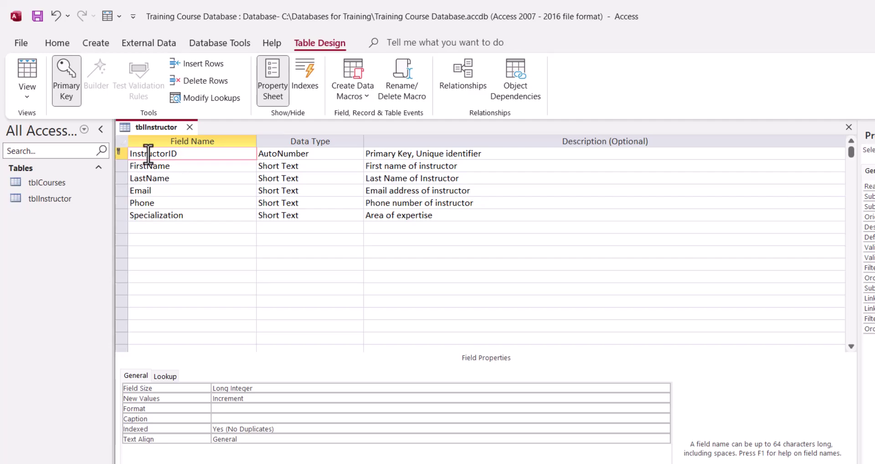
Save the design, switch to Datasheet view, and enter the first instructor's first and last name
{"action": "left_click", "coordinate": [36, 15]}
{"action": "left_click", "coordinate": [37, 70]}
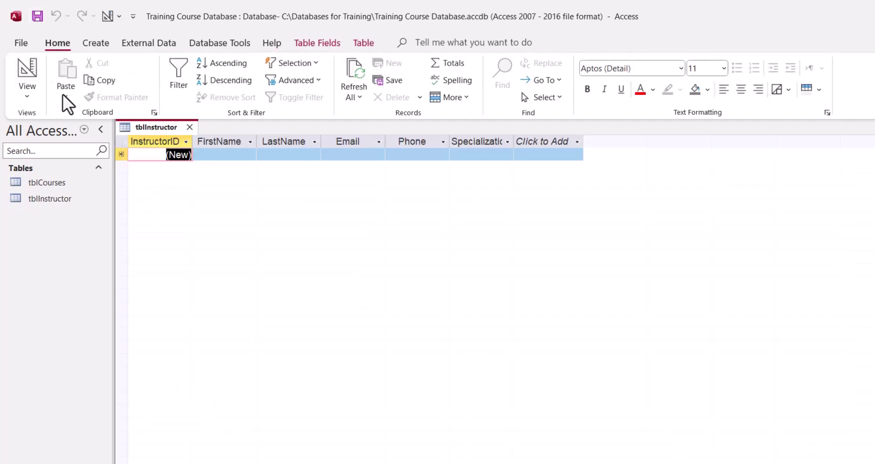
{"action": "left_click", "coordinate": [221, 154]}
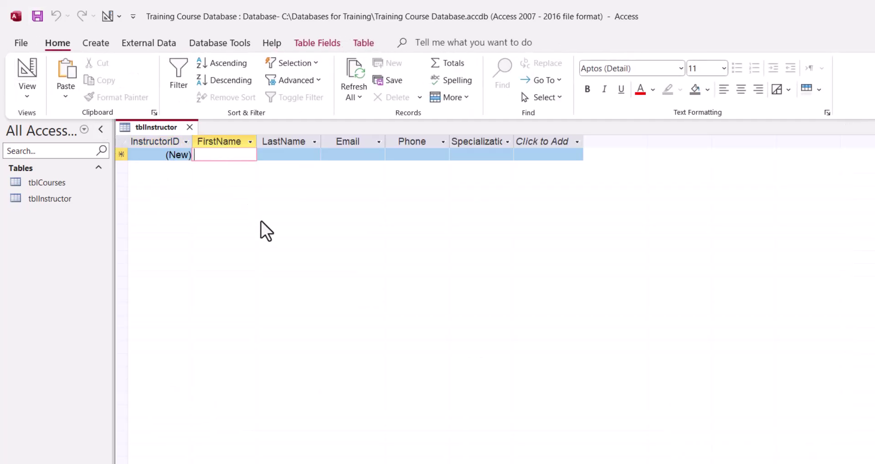
{"action": "key", "text": "Tab"}
{"action": "key", "text": "Tab"}
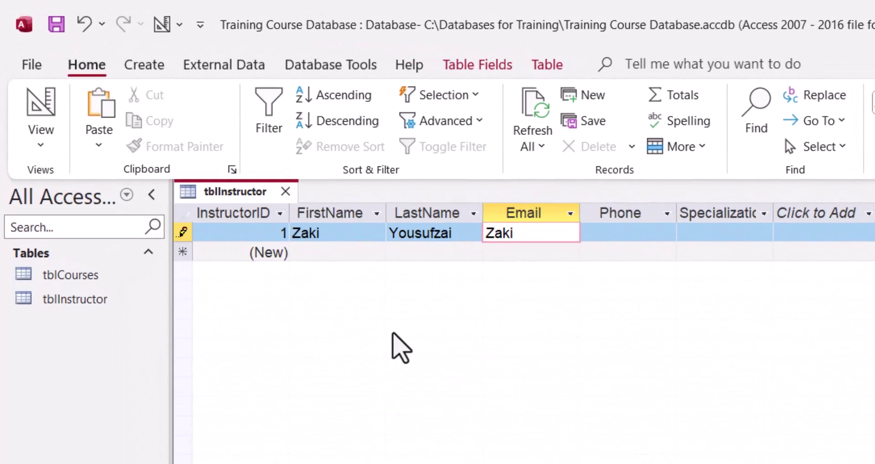
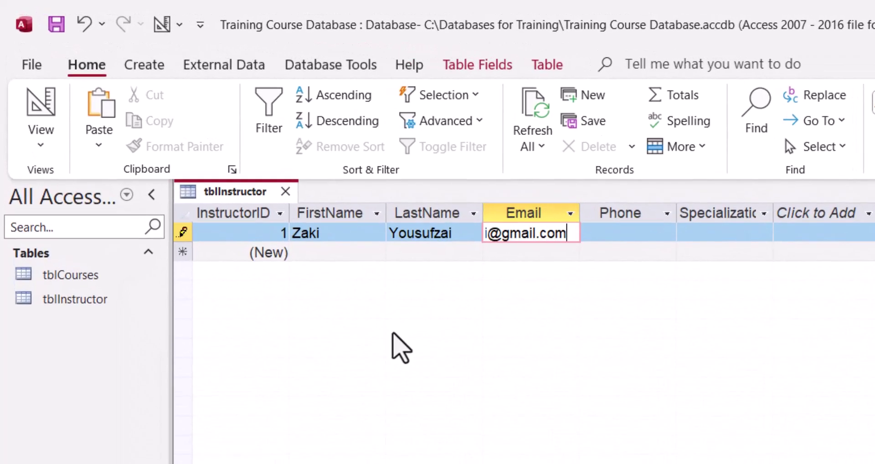
Enter the first instructor's e-mail, phone number and the MS Office specialization
{"action": "key", "text": "Tab"}
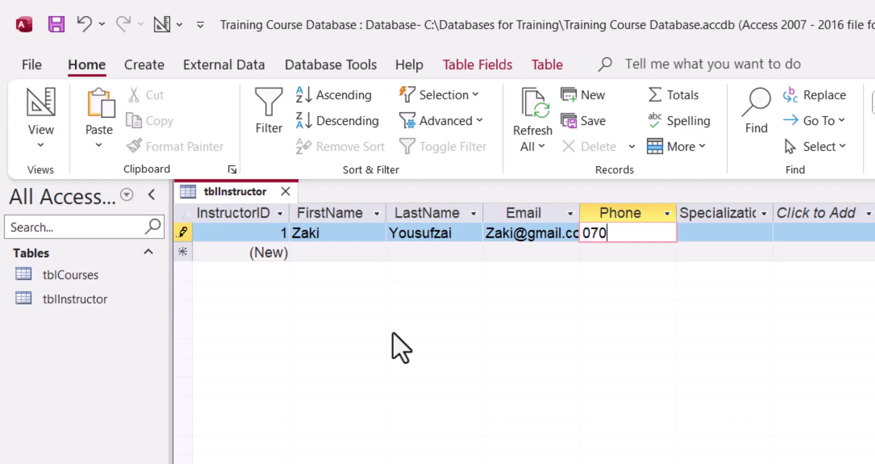
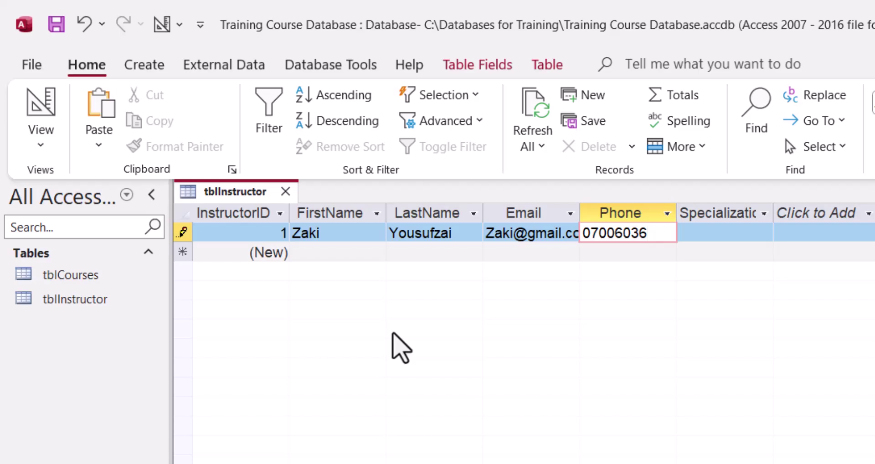
{"action": "key", "text": "Tab"}
{"action": "type", "text": "MS"}
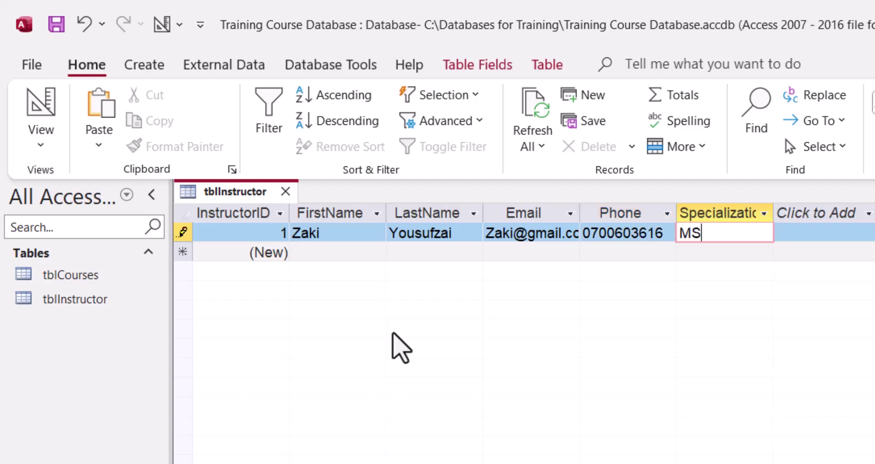
{"action": "type", "text": " Office"}
{"action": "key", "text": "Tab"}
{"action": "key", "text": "Tab"}
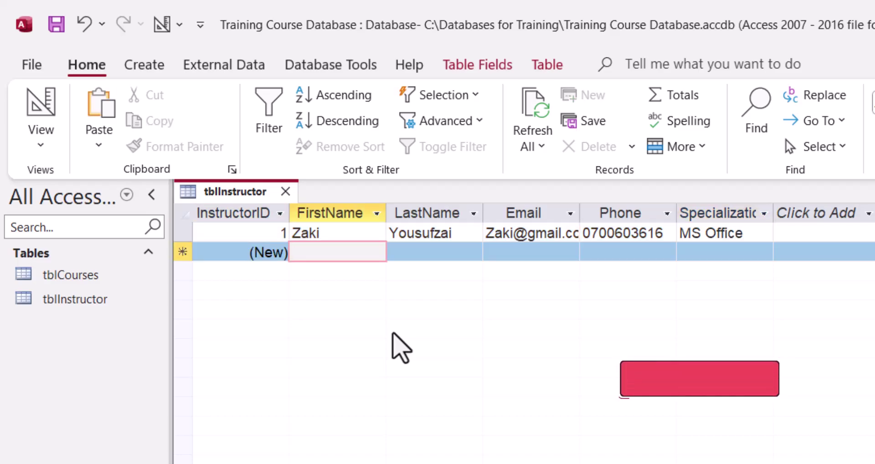
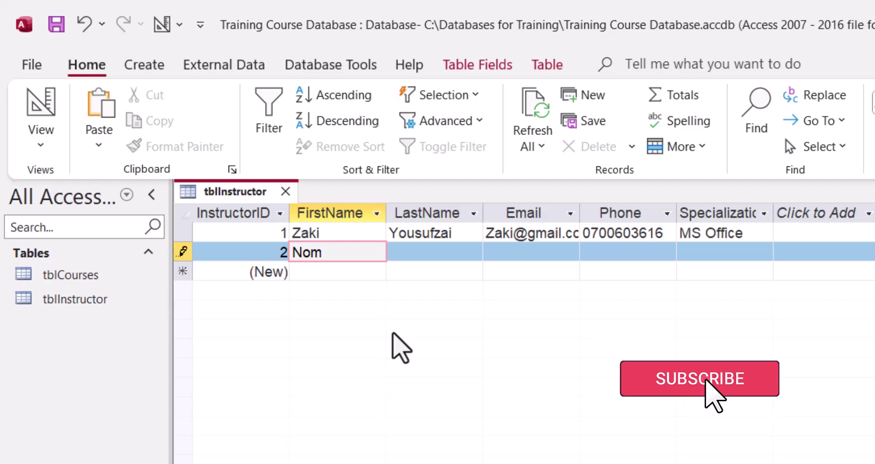
Enter the second instructor's first name, last name and e-mail address
{"action": "key", "text": "Tab"}
{"action": "key", "text": "Tab"}
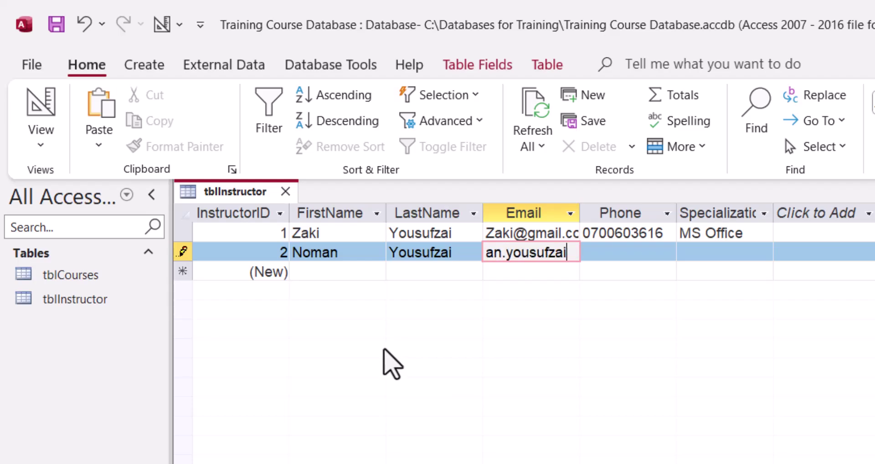
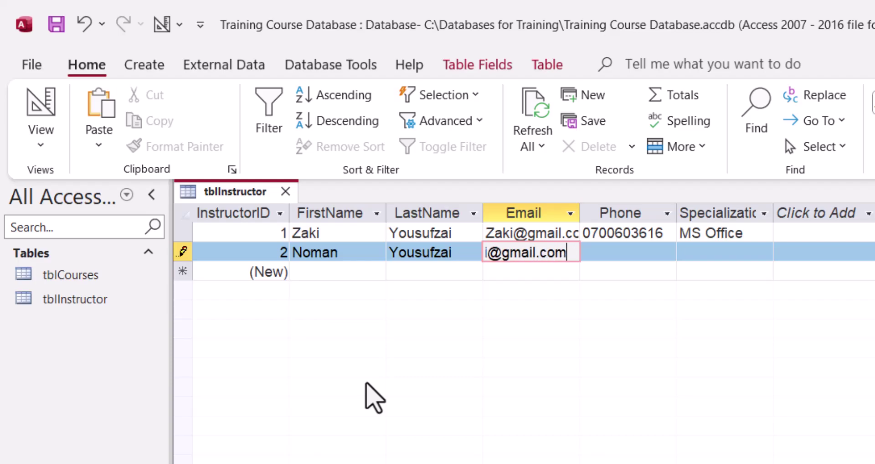
{"action": "key", "text": "Tab"}
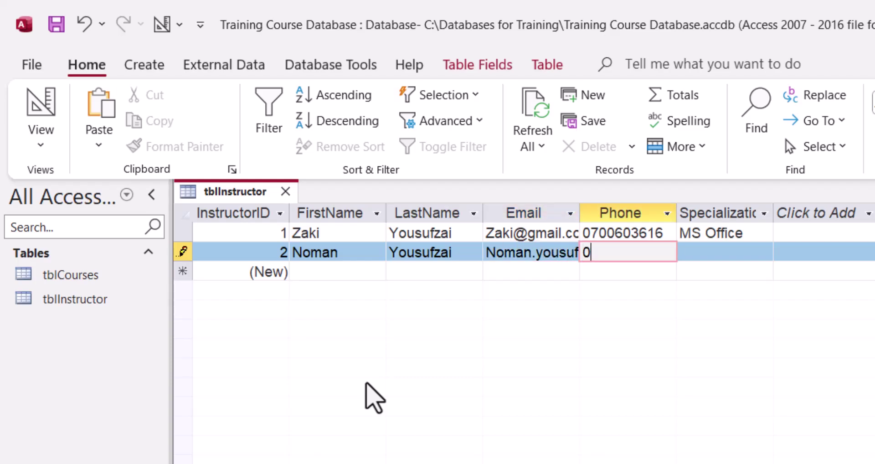
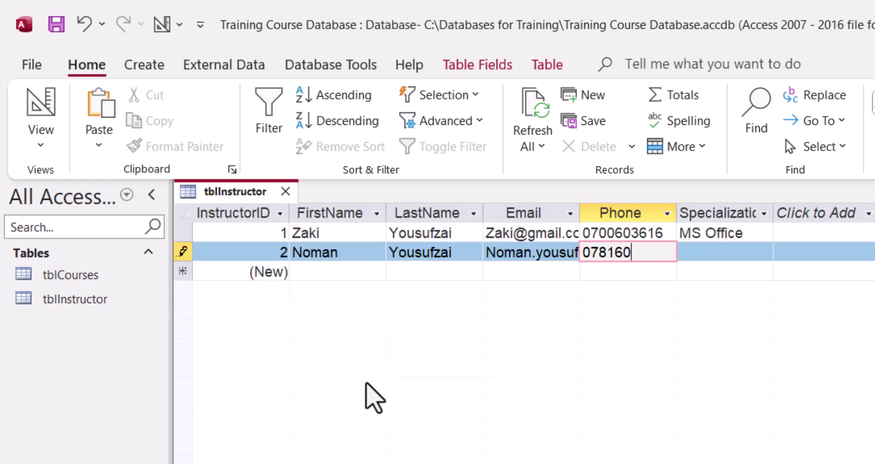
Enter the second instructor's phone number and the Programming specialization
{"action": "key", "text": "Tab"}
{"action": "type", "text": "Prov"}
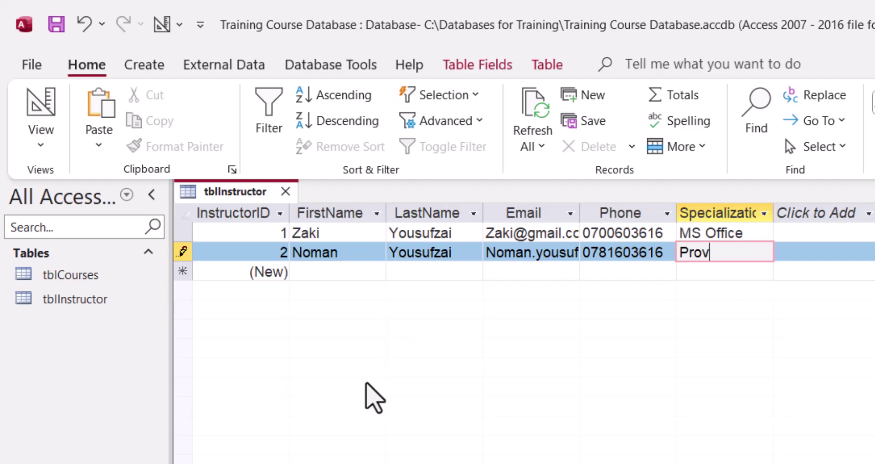
{"action": "key", "text": "BackSpace"}
{"action": "type", "text": "mming"}
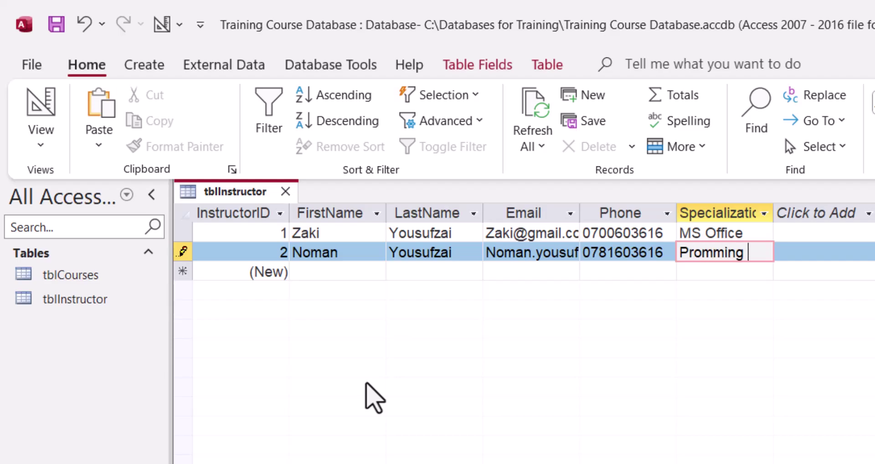
{"action": "key", "text": "BackSpace"}
{"action": "key", "text": "BackSpace"}
{"action": "key", "text": "BackSpace"}
{"action": "key", "text": "BackSpace"}
{"action": "key", "text": "BackSpace"}
{"action": "key", "text": "BackSpace"}
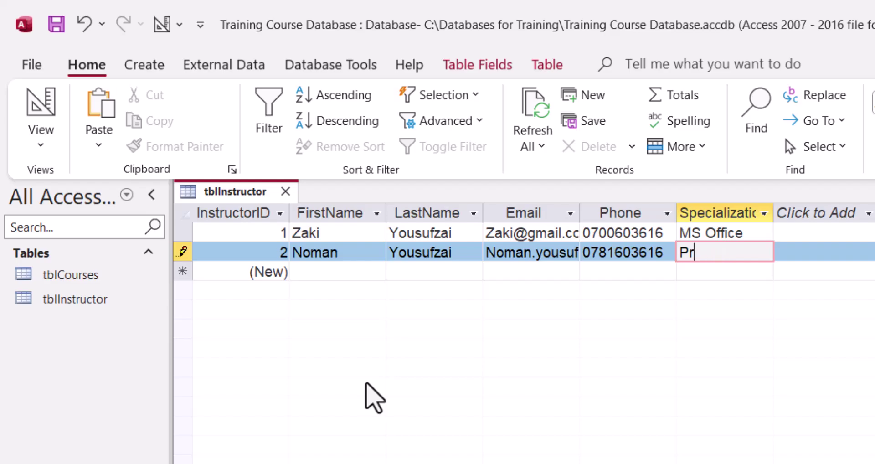
{"action": "type", "text": "ogramming"}
{"action": "key", "text": "Tab"}
{"action": "key", "text": "Tab"}
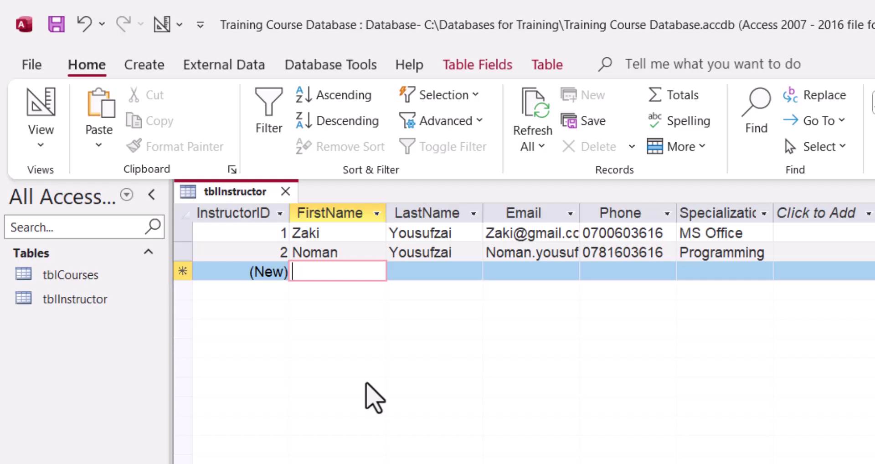
Enter the third instructor's first name, last name and e-mail address
{"action": "key", "text": "Tab"}
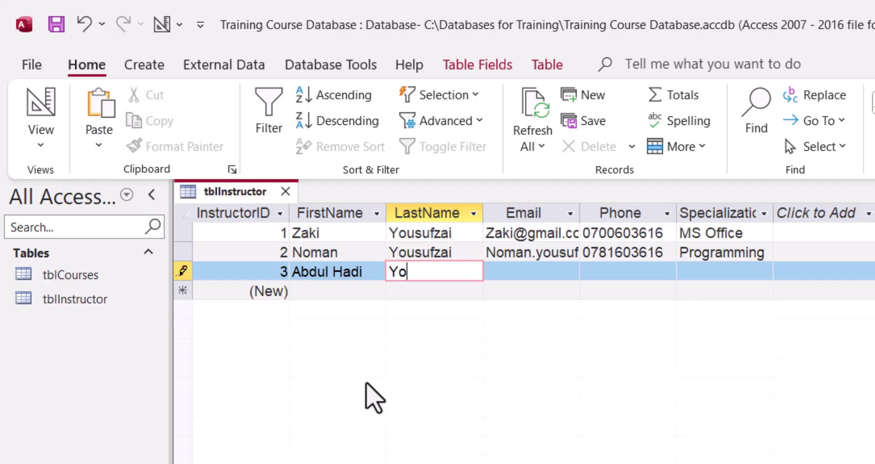
{"action": "key", "text": "Tab"}
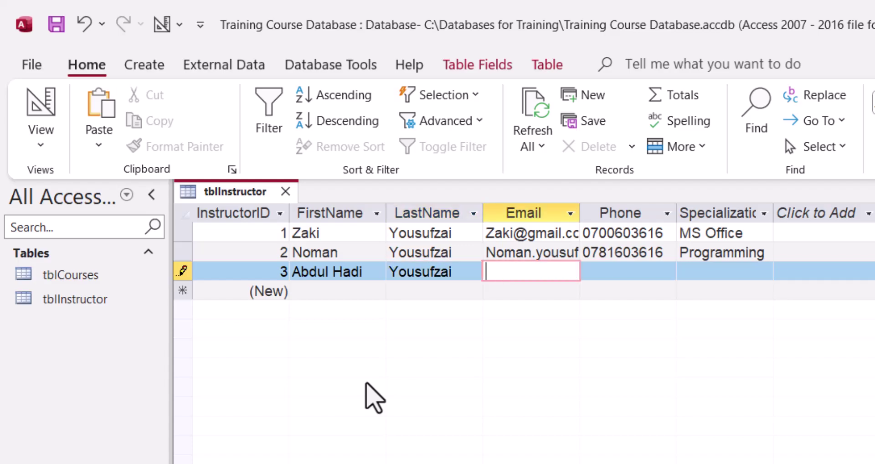
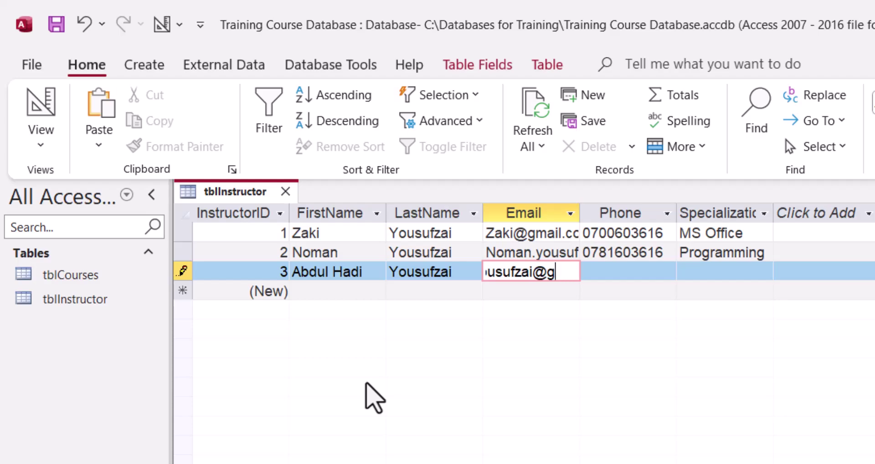
{"action": "key", "text": "Tab"}
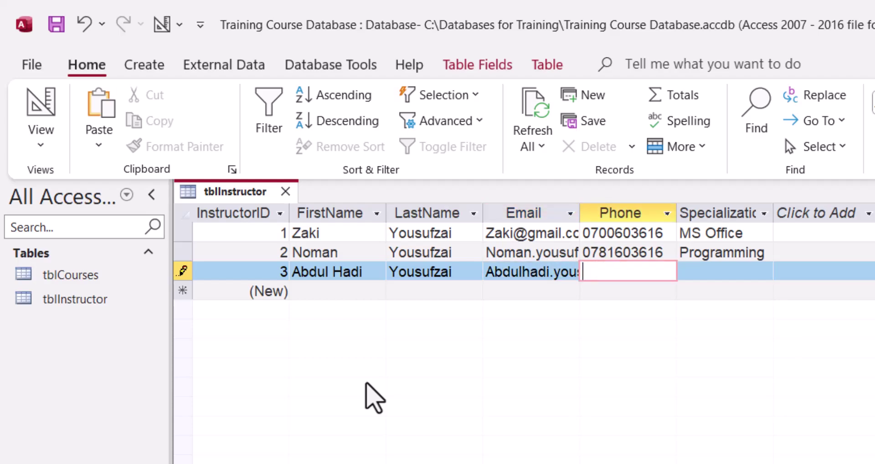
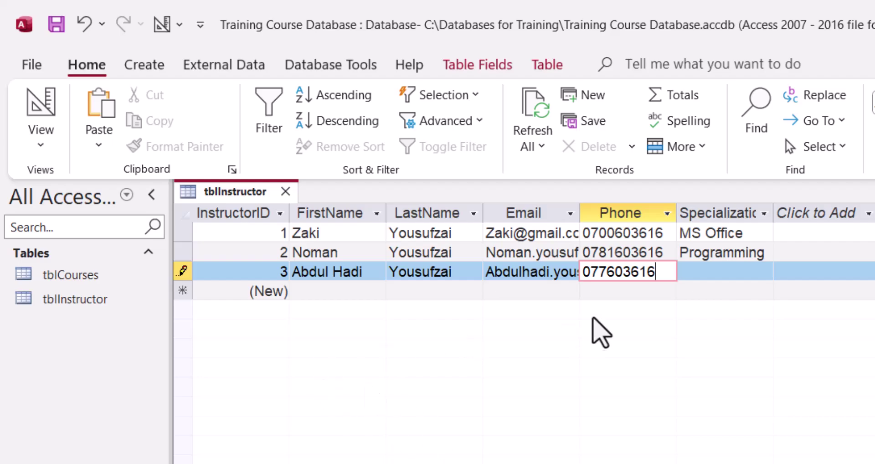
Enter the third instructor's phone number and the Database specialization
{"action": "left_click", "coordinate": [717, 272]}
{"action": "type", "text": "Da"}
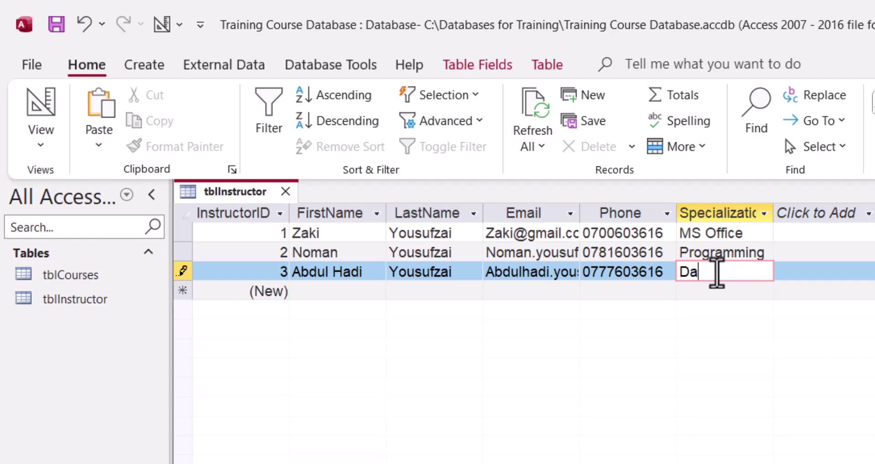
{"action": "type", "text": "taba"}
{"action": "key", "text": "BackSpace"}
{"action": "key", "text": "BackSpace"}
{"action": "type", "text": "abase"}
{"action": "key", "text": "Tab"}
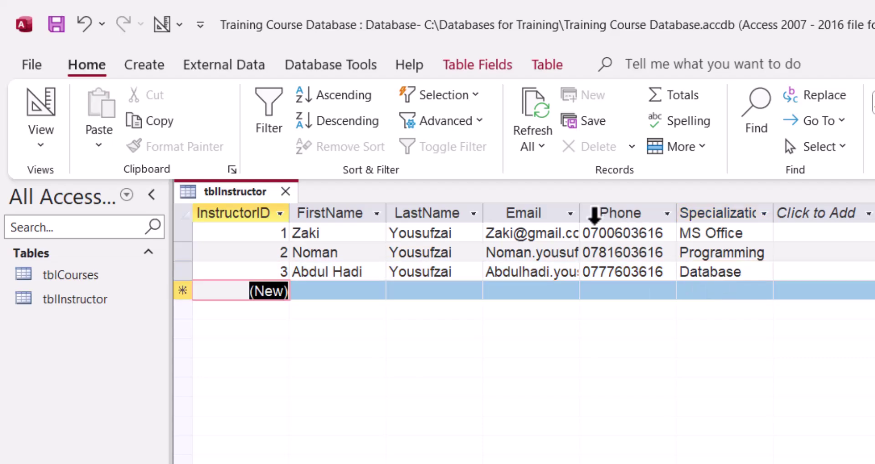
Autofit the Email column width, then close tblInstructor keeping the layout changes
{"action": "double_click", "coordinate": [580, 213]}
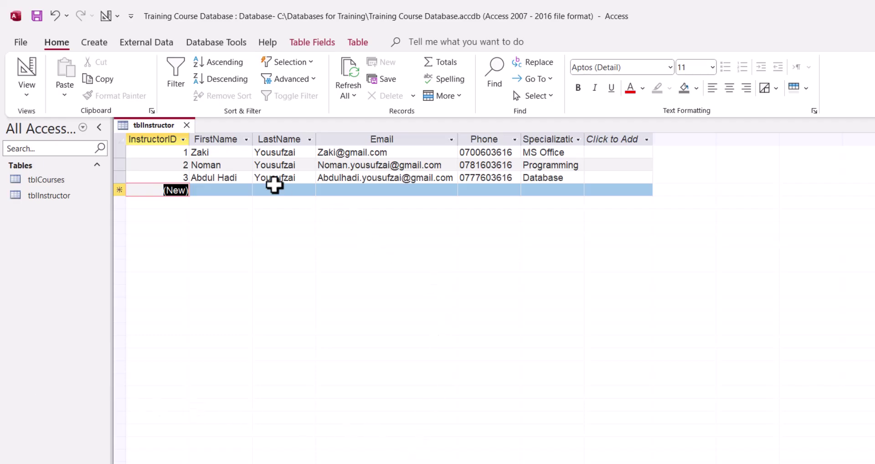
{"action": "left_click", "coordinate": [186, 125]}
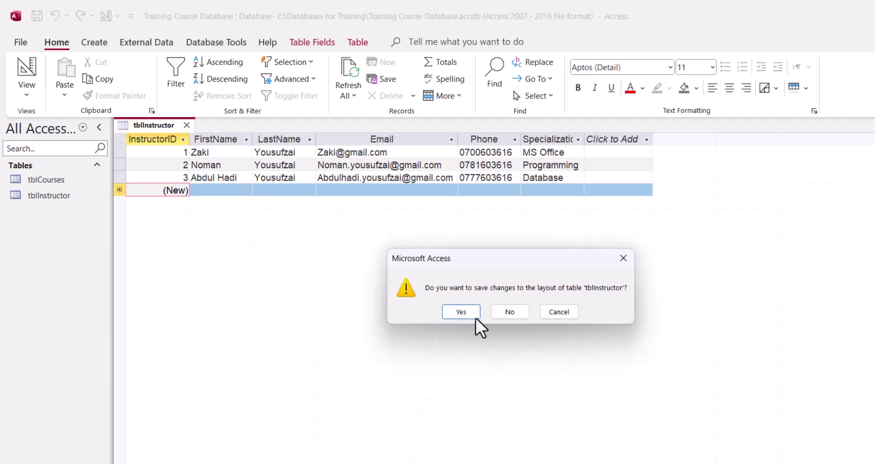
{"action": "left_click", "coordinate": [461, 312]}
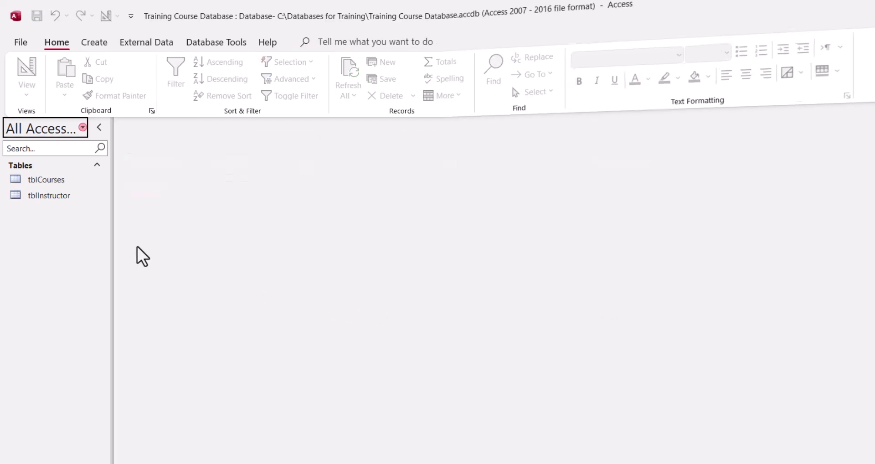